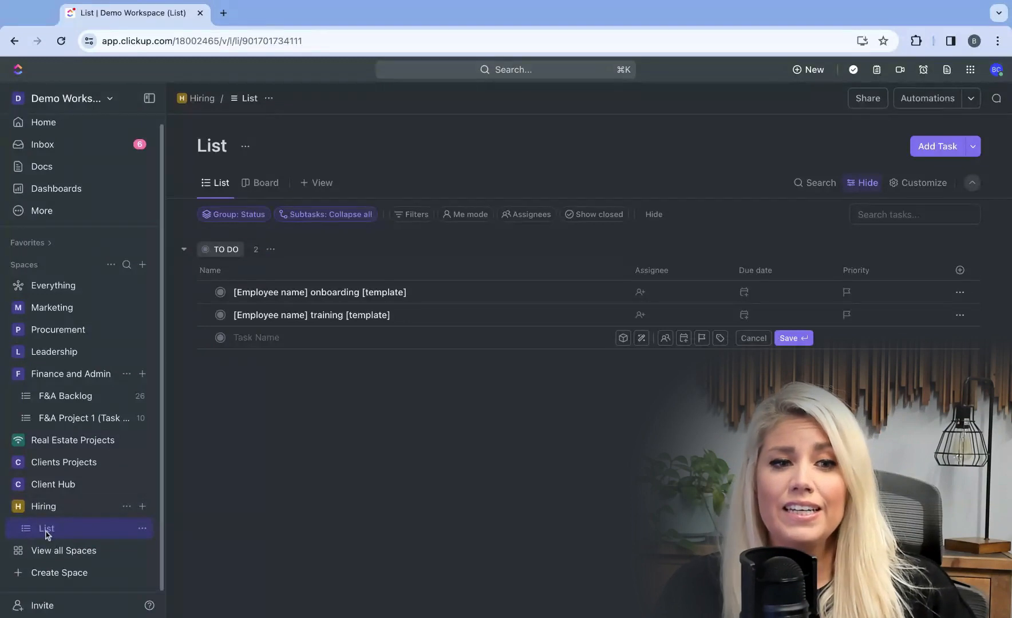
# - Rename the list in the Hiring space to "New Hire Onboarding"
pyautogui.click(147, 532)
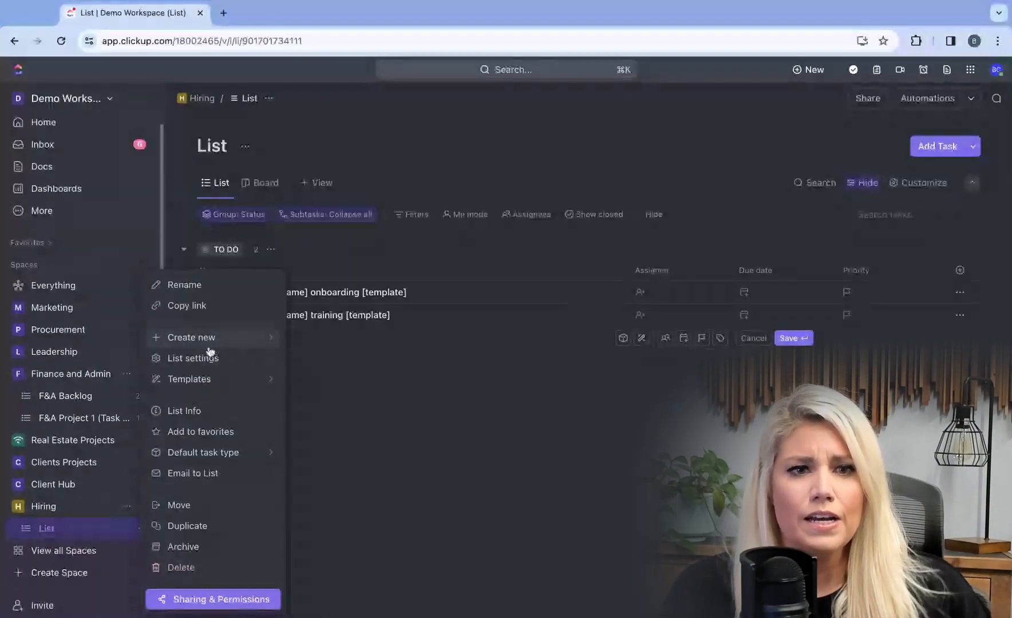
pyautogui.click(189, 286)
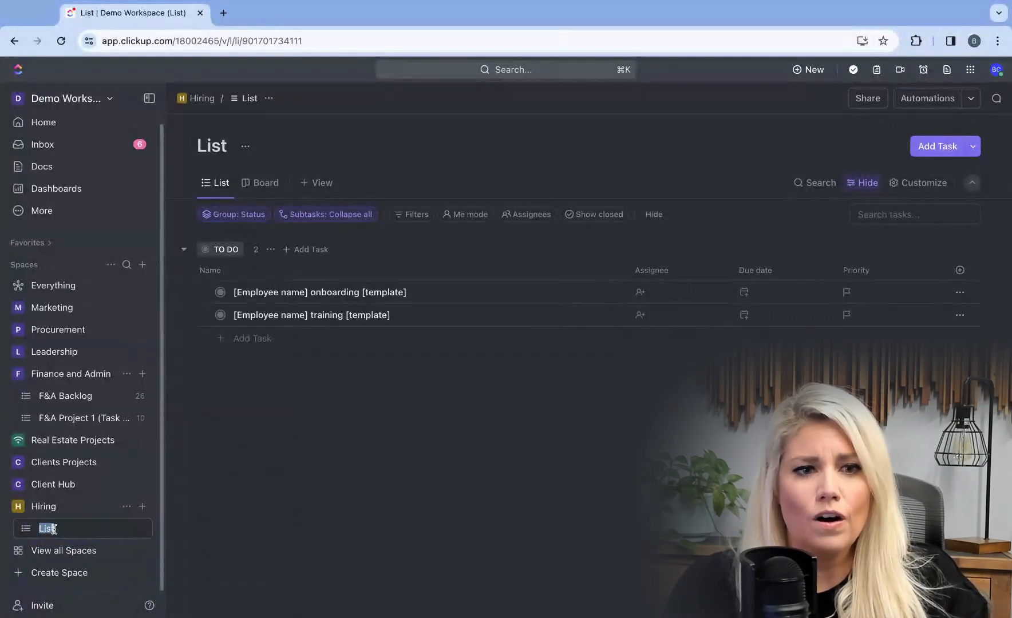
pyautogui.write('New Hire O')
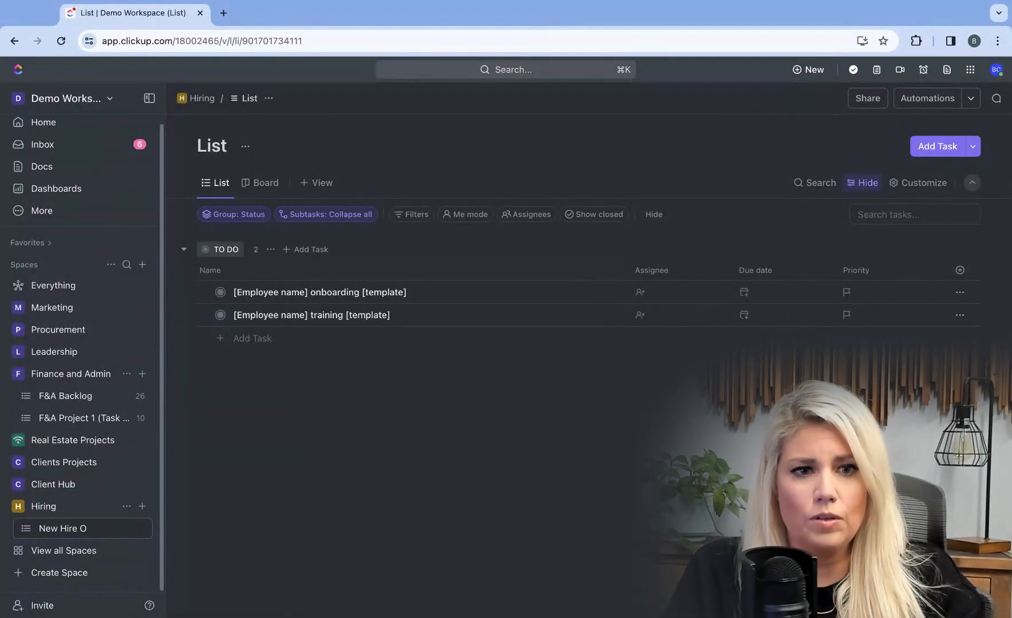
pyautogui.write('nboarding')
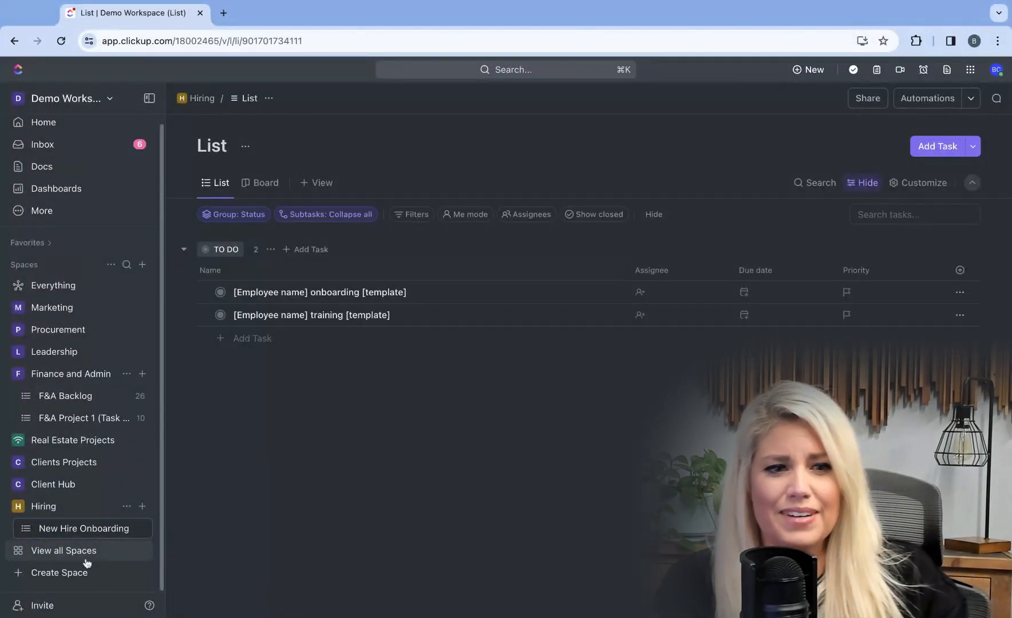
pyautogui.click(207, 523)
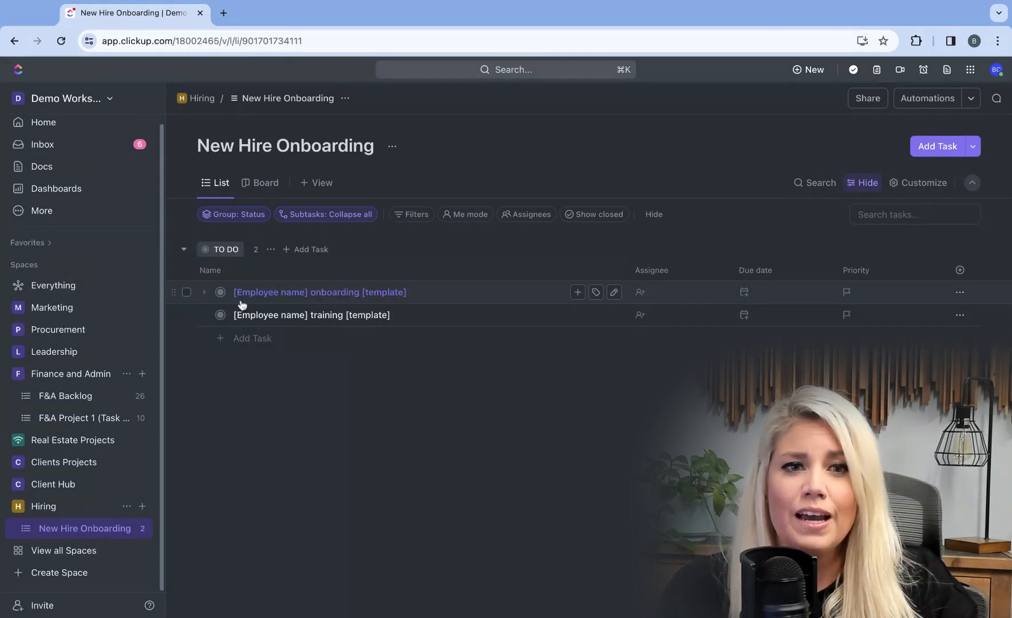
# - Open the "[Employee name] onboarding [template]" task and paste the clipboard list in as ten subtasks
pyautogui.click(347, 293)
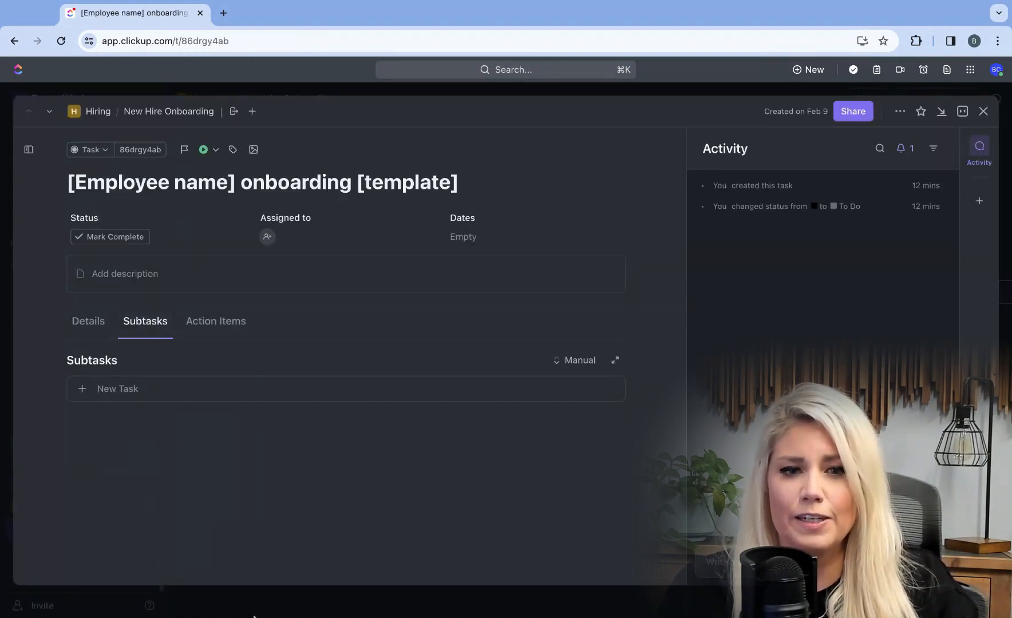
pyautogui.click(144, 390)
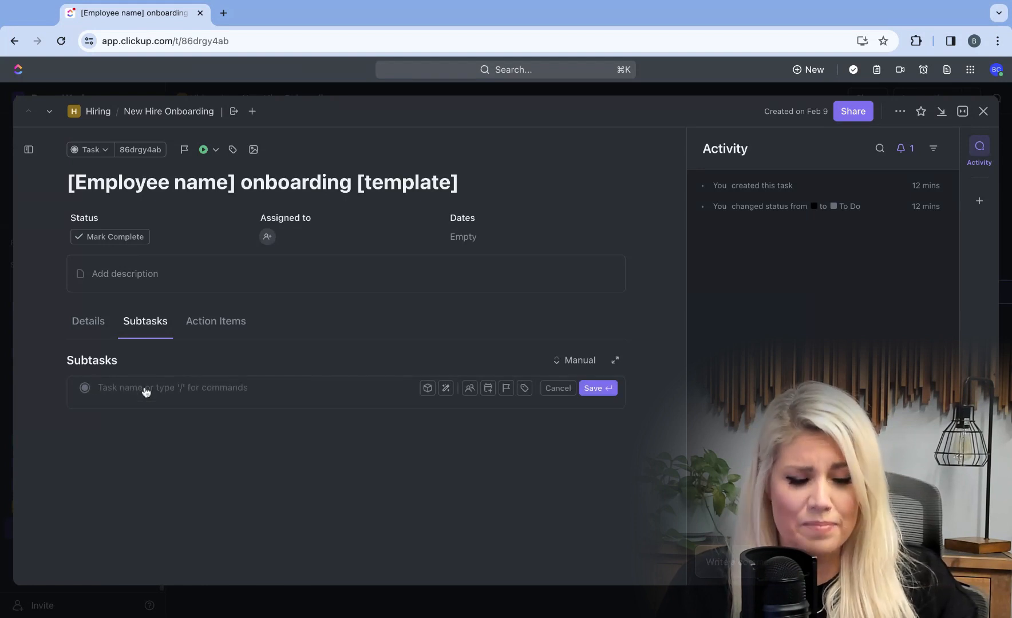
pyautogui.press('super+v')
pyautogui.click(250, 352)
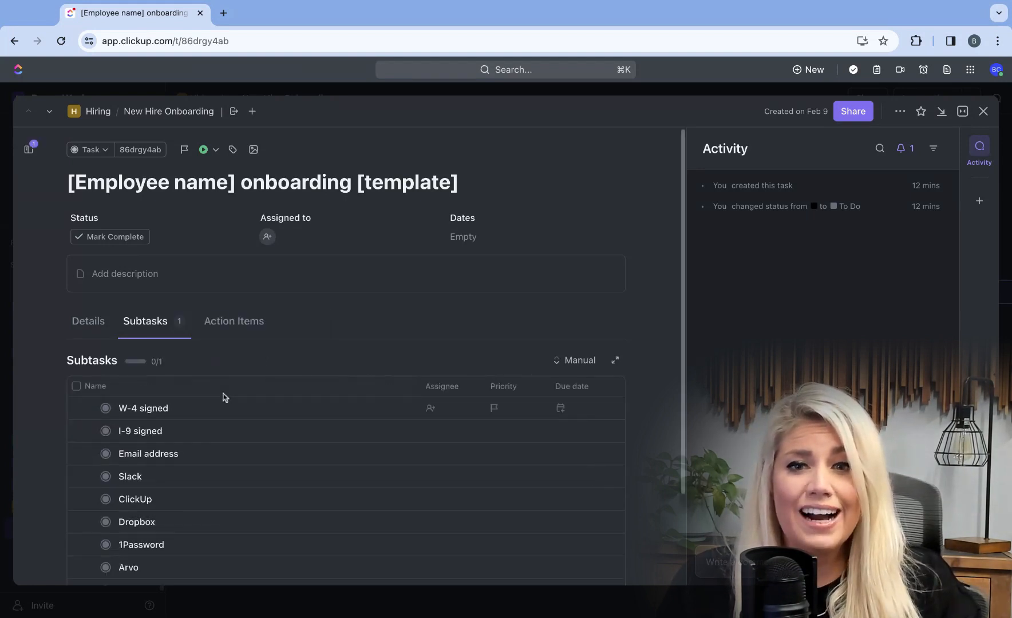
pyautogui.scroll(-1, 225, 397)
pyautogui.scroll(-2, 216, 424)
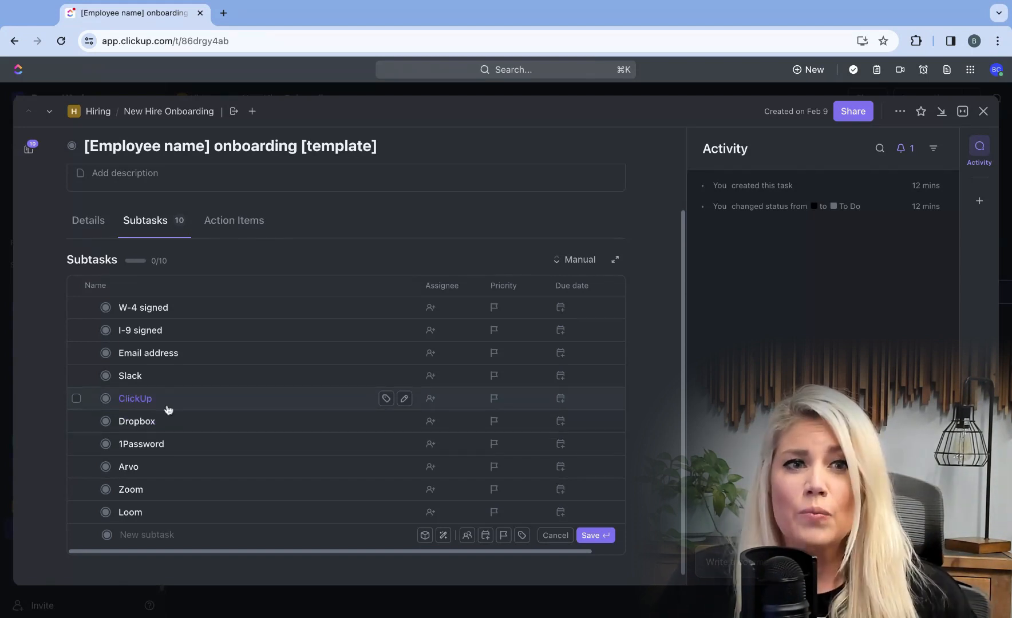
pyautogui.click(89, 148)
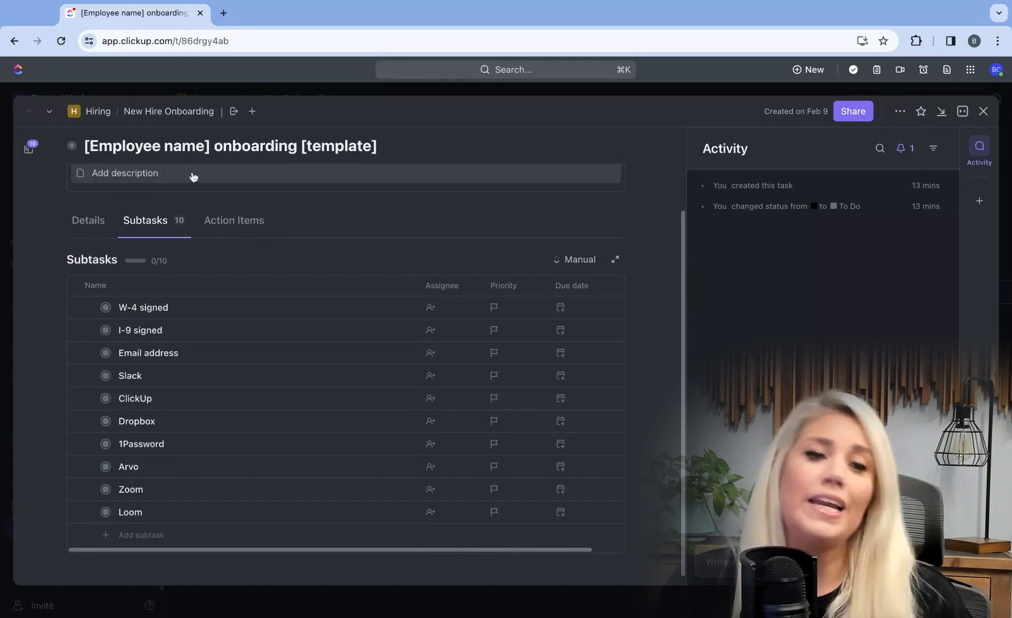
# - Duplicate the onboarding template task, replacing "[Employee name]" with the new hire's name and dropping "[template]", then close it
pyautogui.click(900, 111)
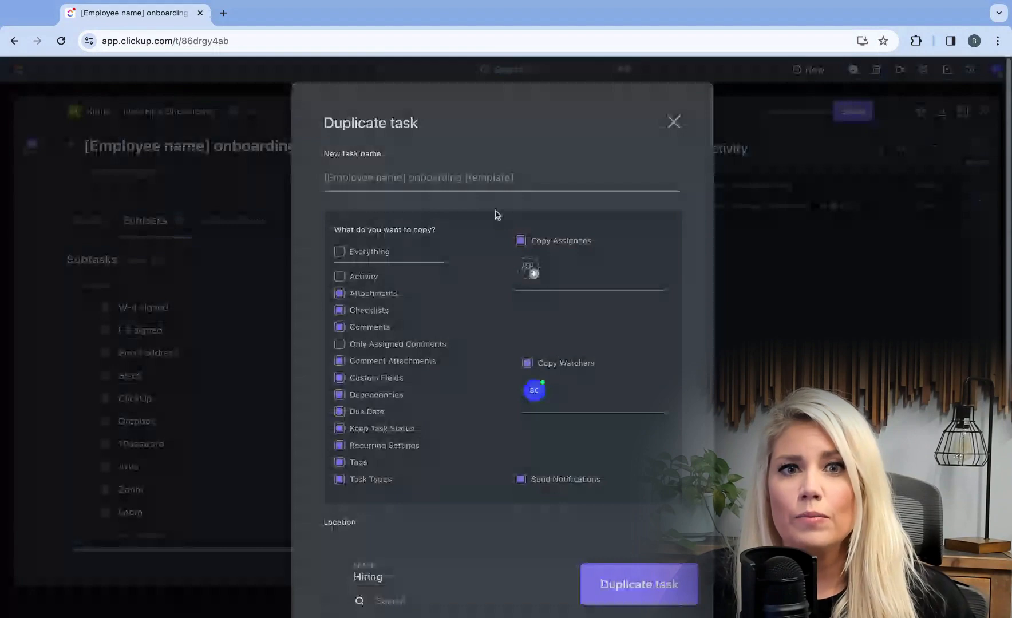
pyautogui.moveTo(405, 175); pyautogui.dragTo(400, 176)
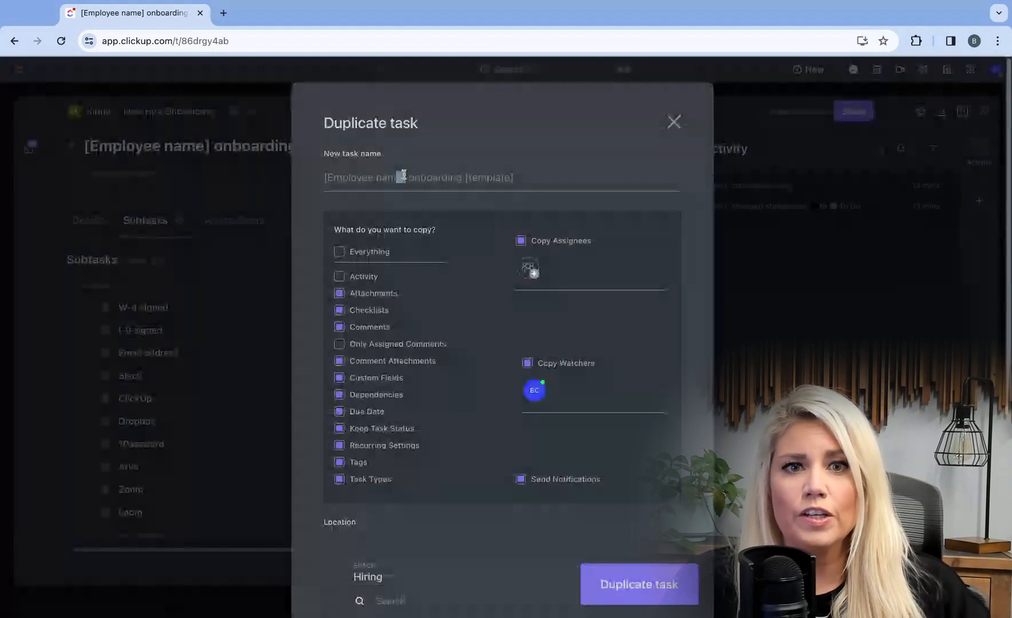
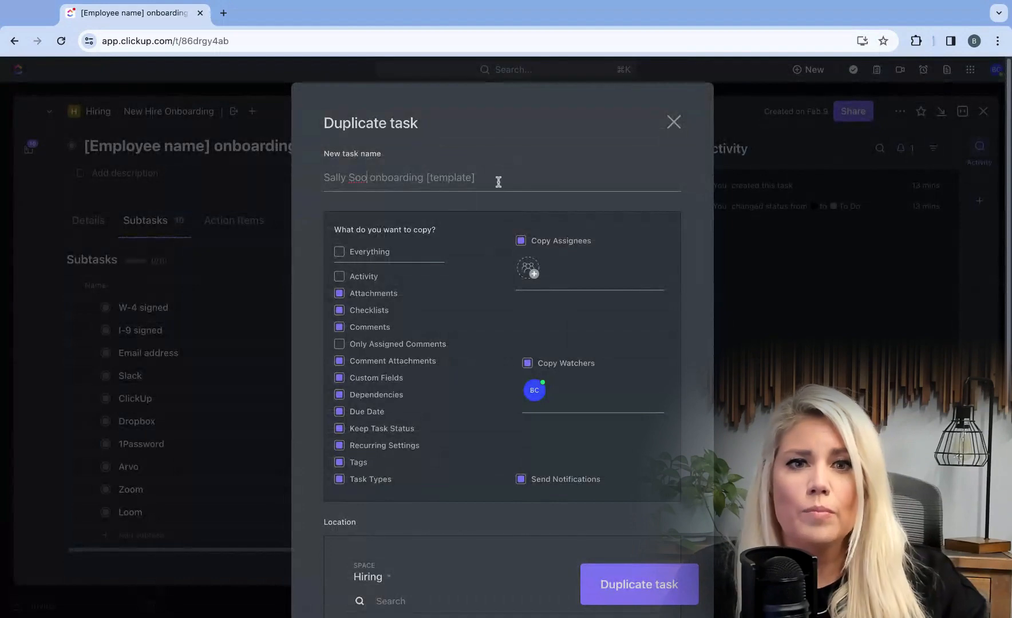
pyautogui.hotkey('shift', 'Left')
pyautogui.hotkey('shift', 'Left')
pyautogui.hotkey('shift', 'Left')
pyautogui.hotkey('shift', 'Left')
pyautogui.hotkey('shift', 'Left')
pyautogui.hotkey('shift', 'Left')
pyautogui.hotkey('shift', 'Left')
pyautogui.hotkey('shift', 'Left')
pyautogui.hotkey('shift', 'Left')
pyautogui.hotkey('shift', 'Left')
pyautogui.press('BackSpace')
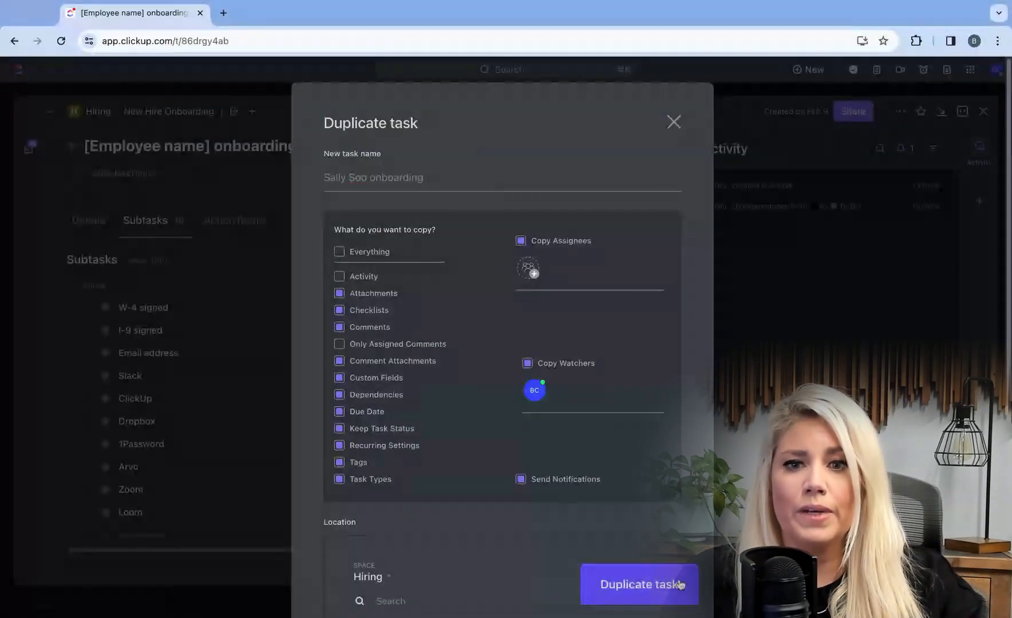
pyautogui.click(674, 581)
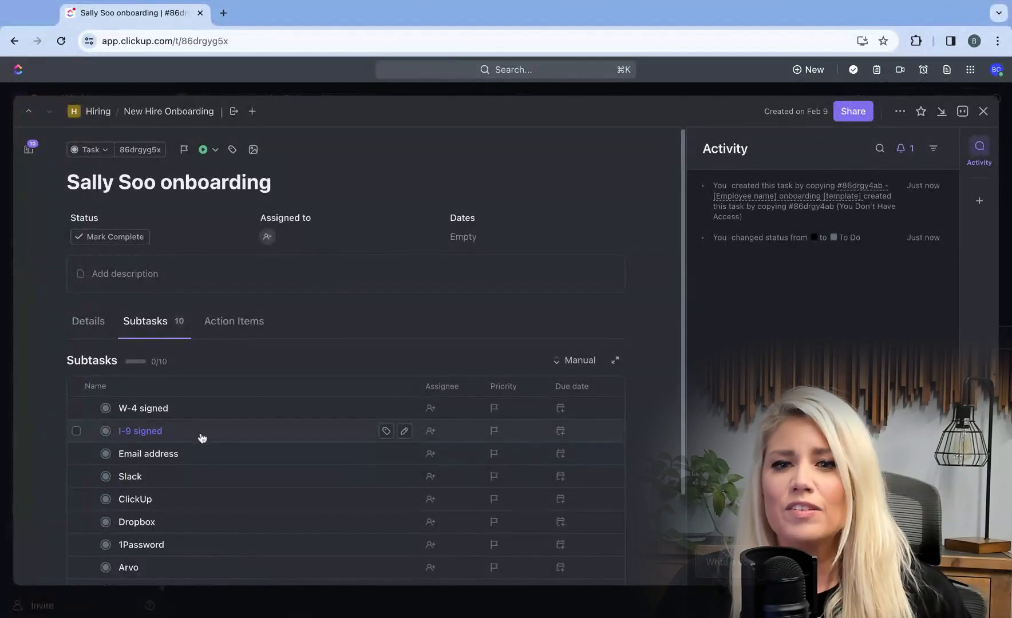
pyautogui.scroll(-1, 200, 438)
pyautogui.scroll(-1, 202, 438)
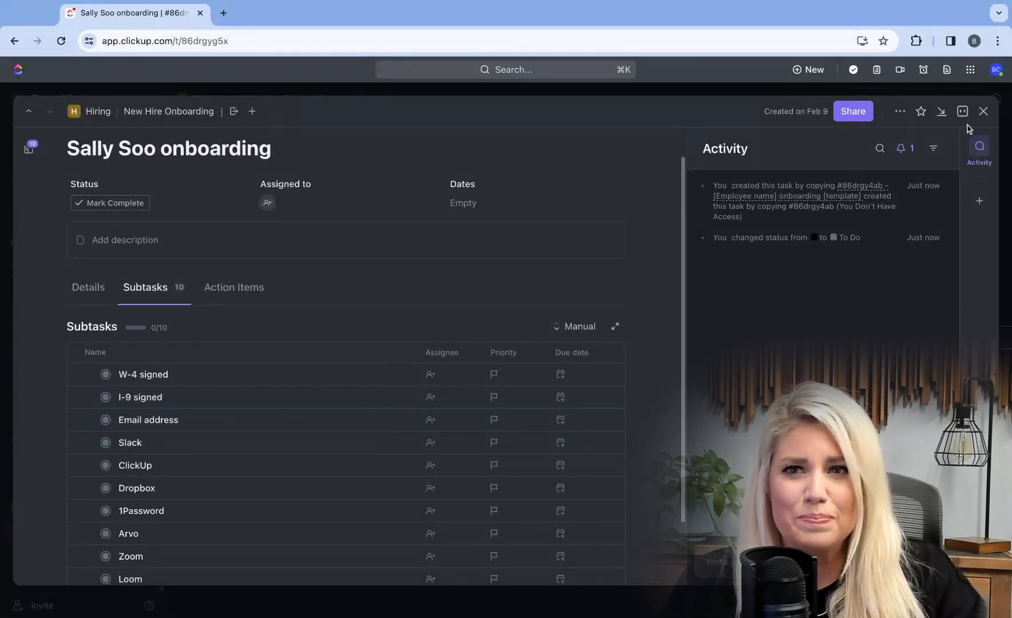
pyautogui.click(983, 111)
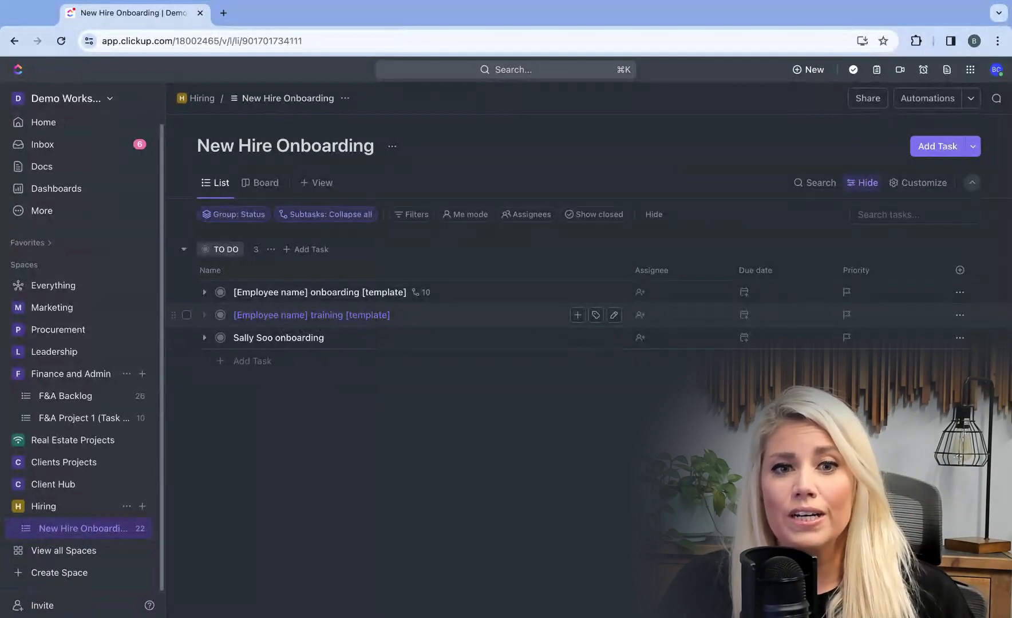
# - Open the "[Employee name] training [template]" task and paste the clipboard list in as twelve subtasks
pyautogui.click(312, 316)
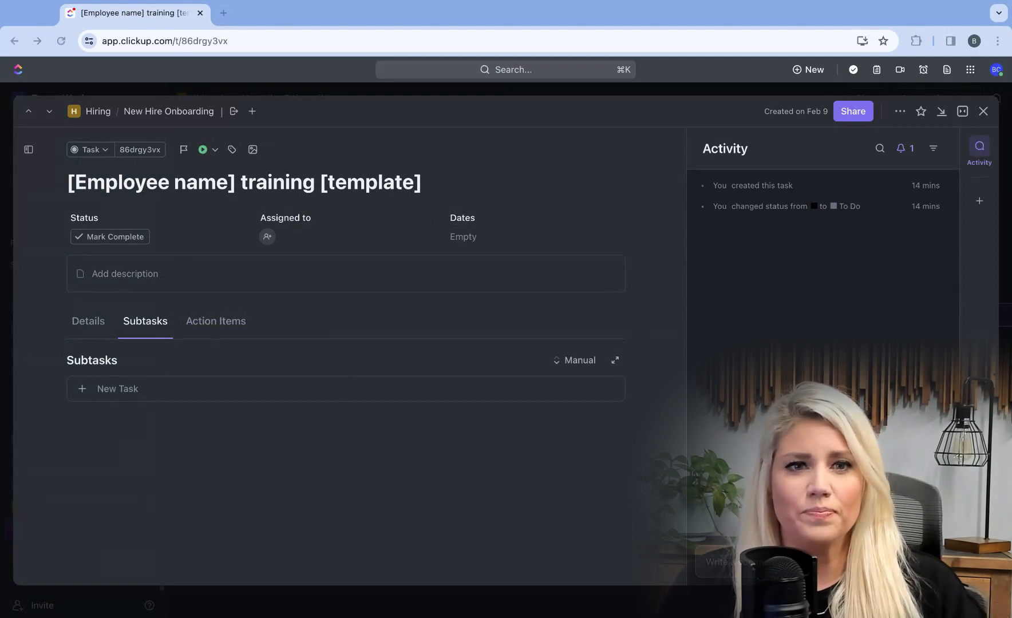
pyautogui.click(120, 397)
pyautogui.press('super+v')
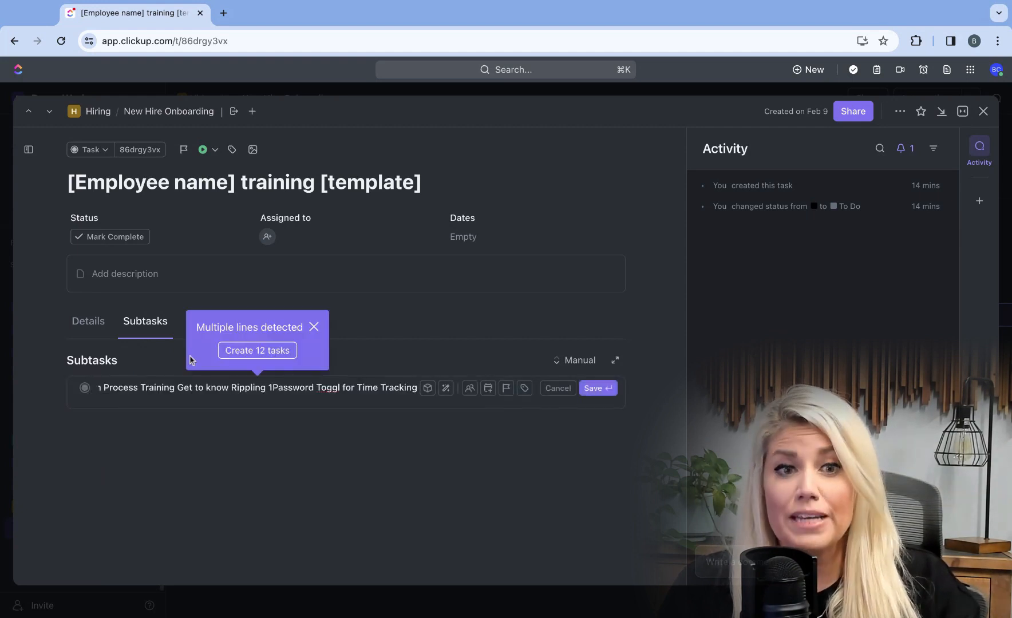
pyautogui.click(265, 352)
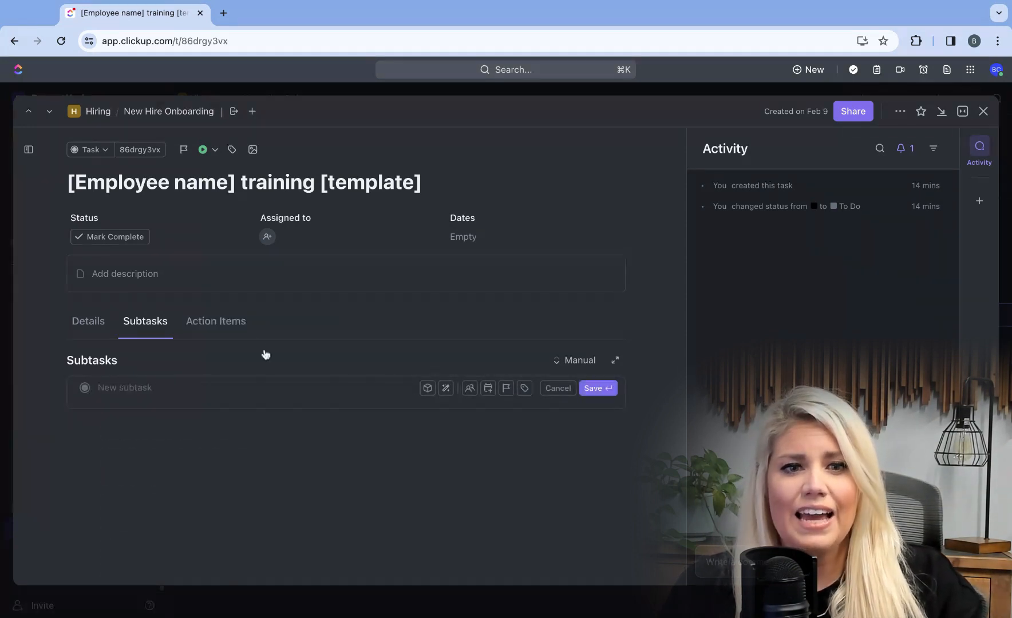
pyautogui.scroll(-1, 250, 310)
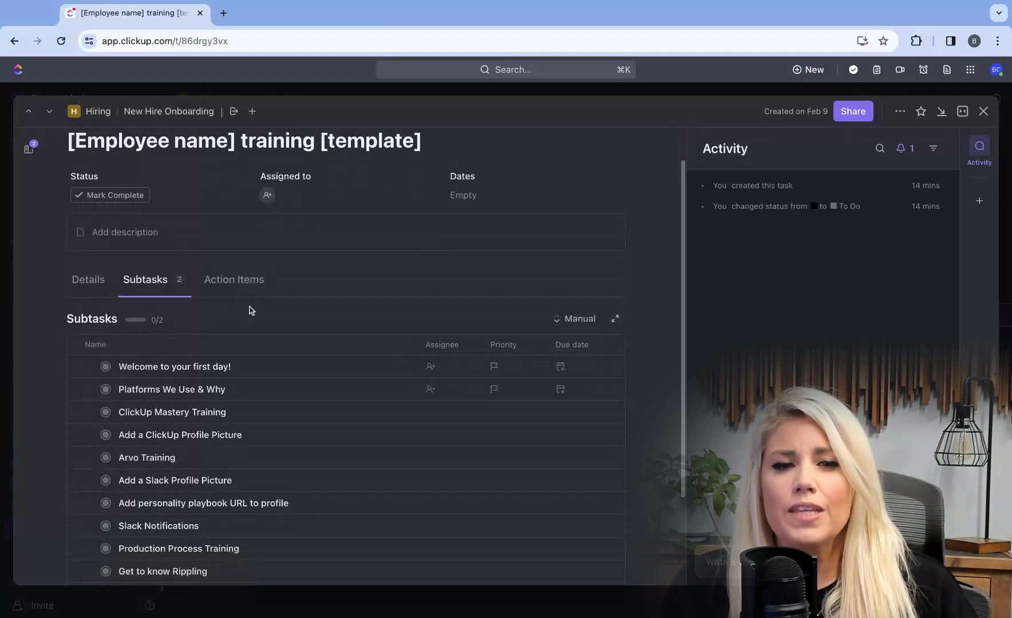
pyautogui.scroll(-1, 251, 310)
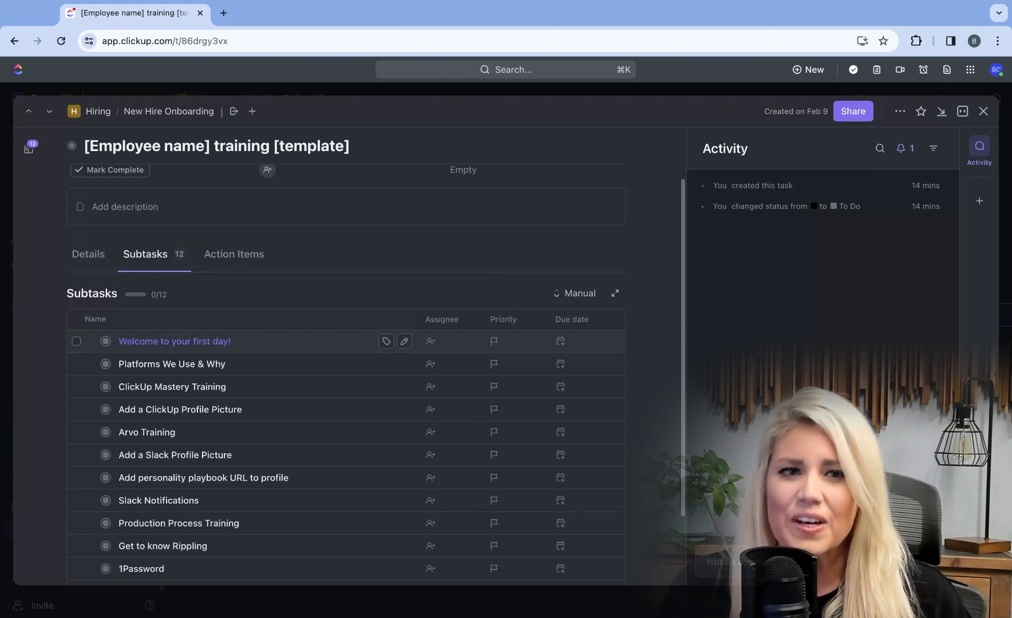
# - Open the first training subtask, return to the parent training task, and review its subtask list
pyautogui.click(222, 343)
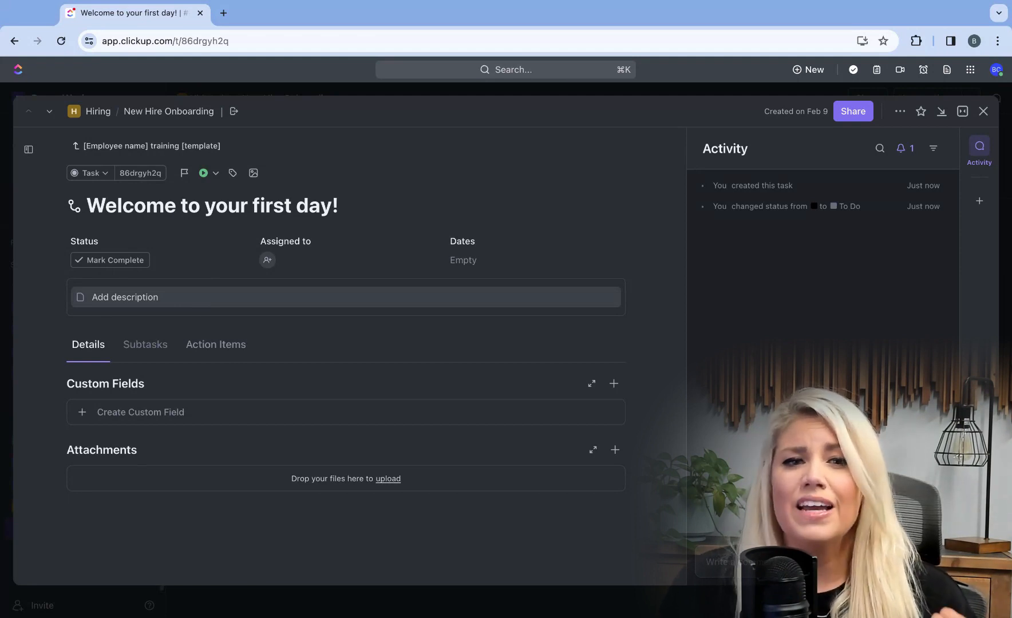
pyautogui.click(144, 148)
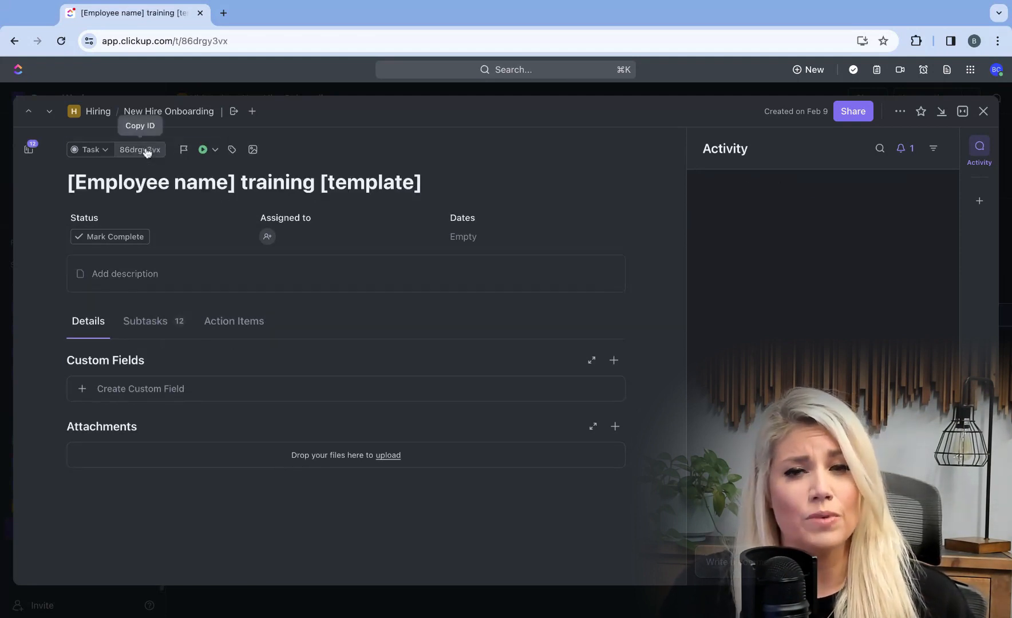
pyautogui.click(153, 325)
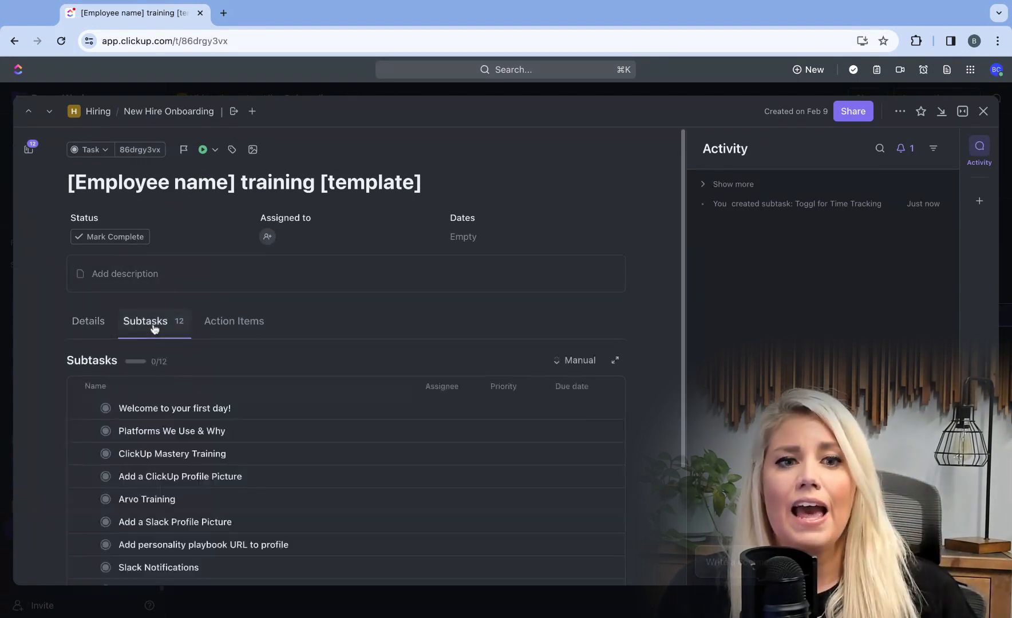
pyautogui.scroll(-2, 154, 328)
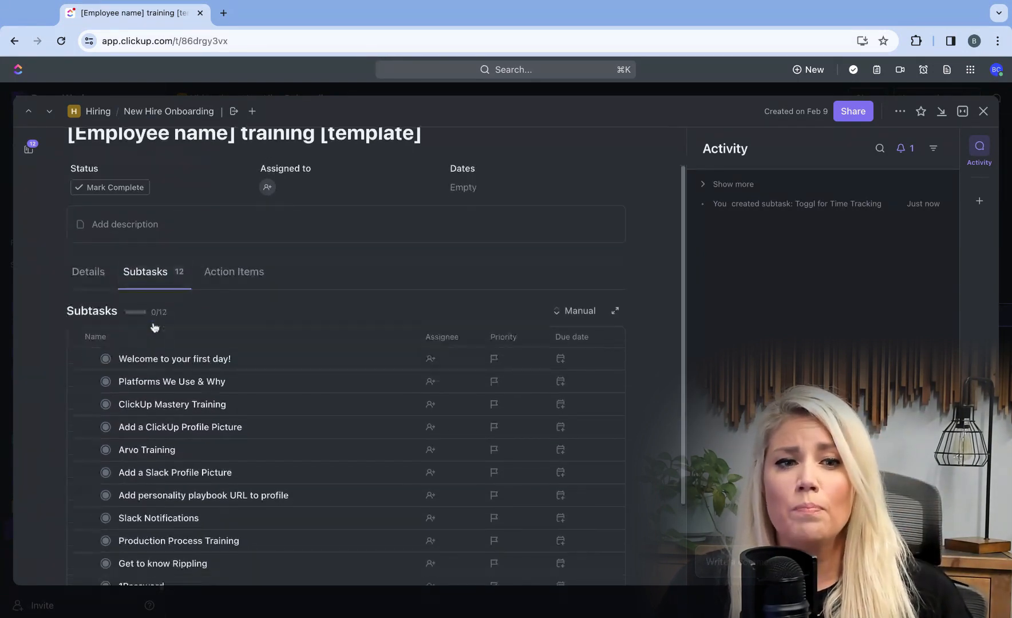
pyautogui.scroll(-2, 153, 327)
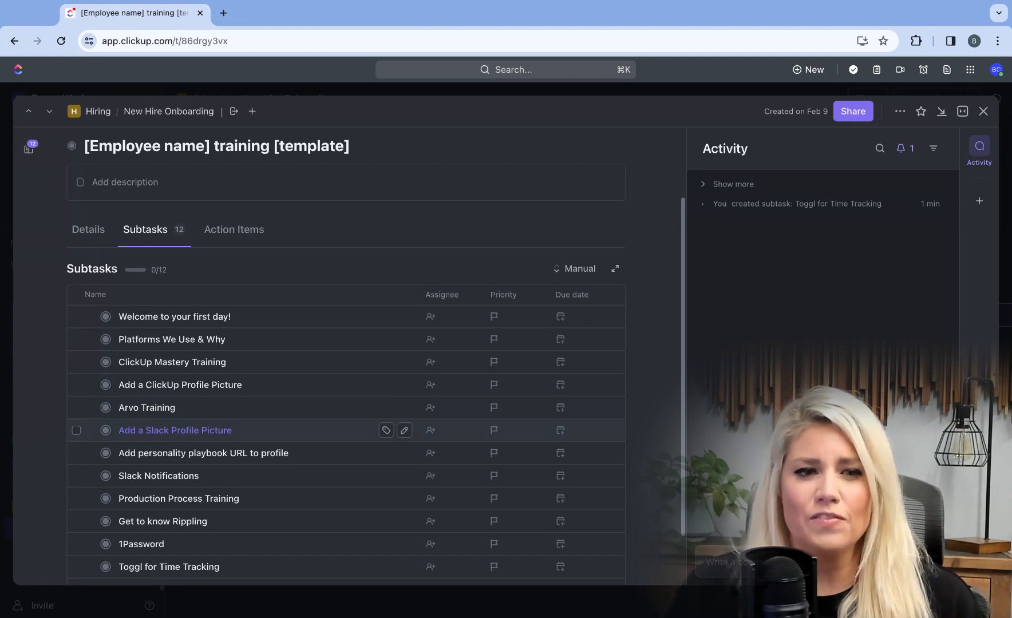
pyautogui.scroll(-2, 343, 436)
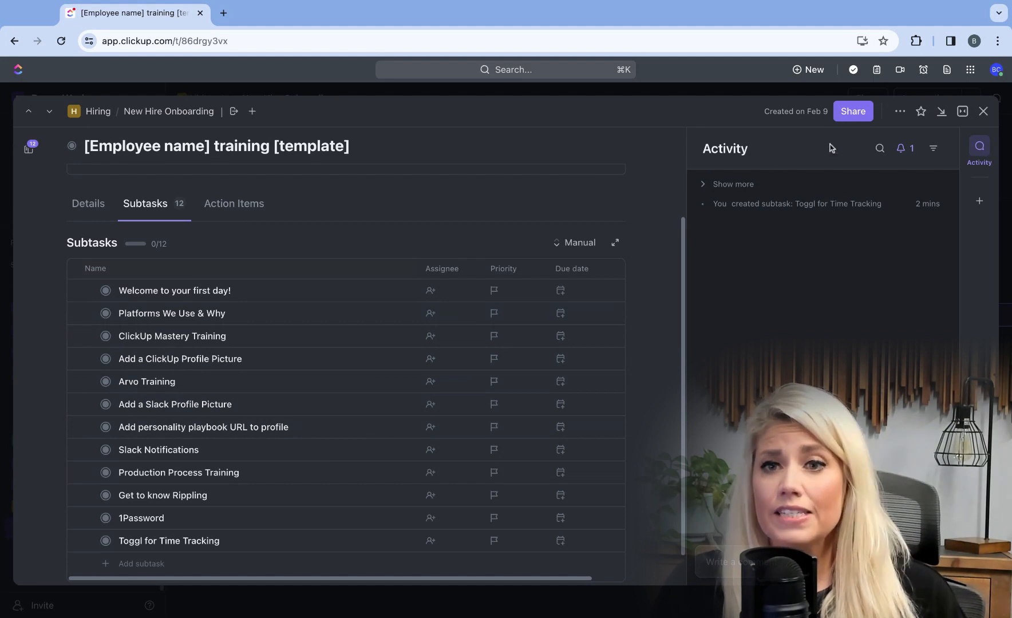
# - Duplicate the training template task, naming the copy with the new hire's name plus "training", then close it
pyautogui.click(901, 111)
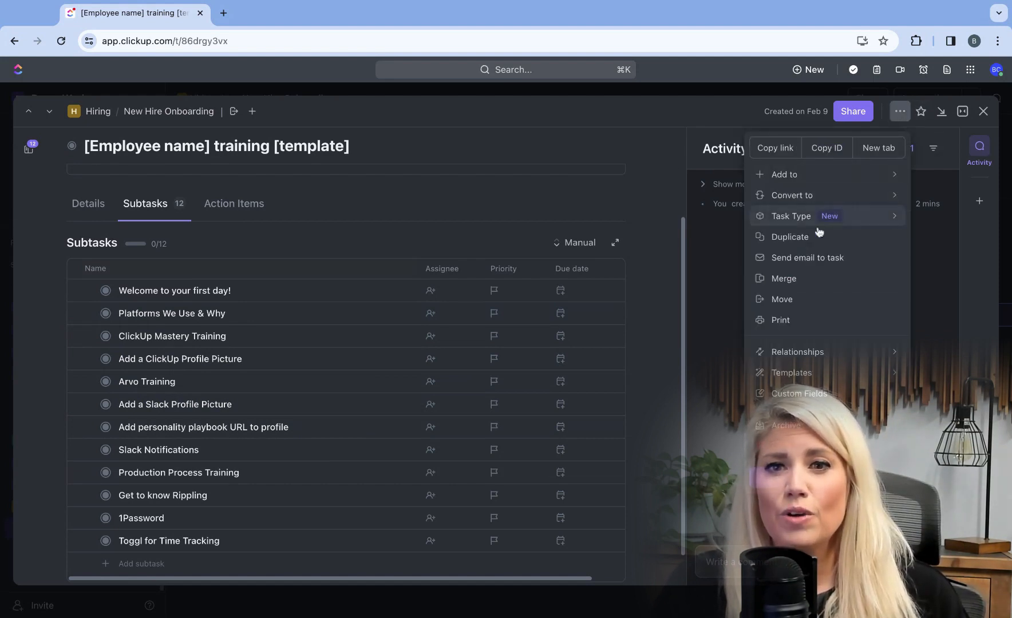
pyautogui.click(780, 236)
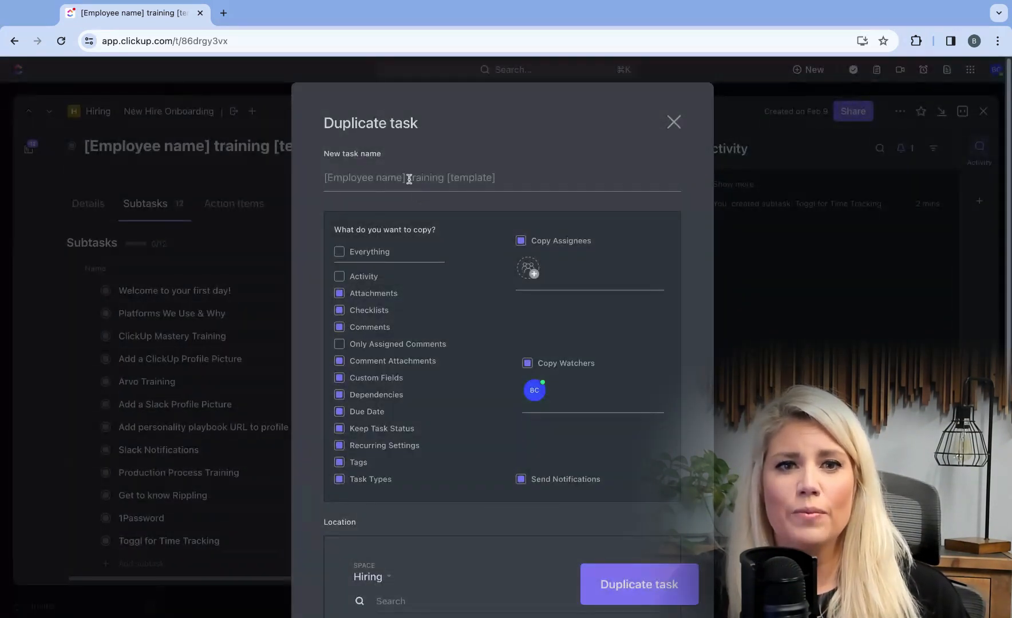
pyautogui.press('super+shift+Left')
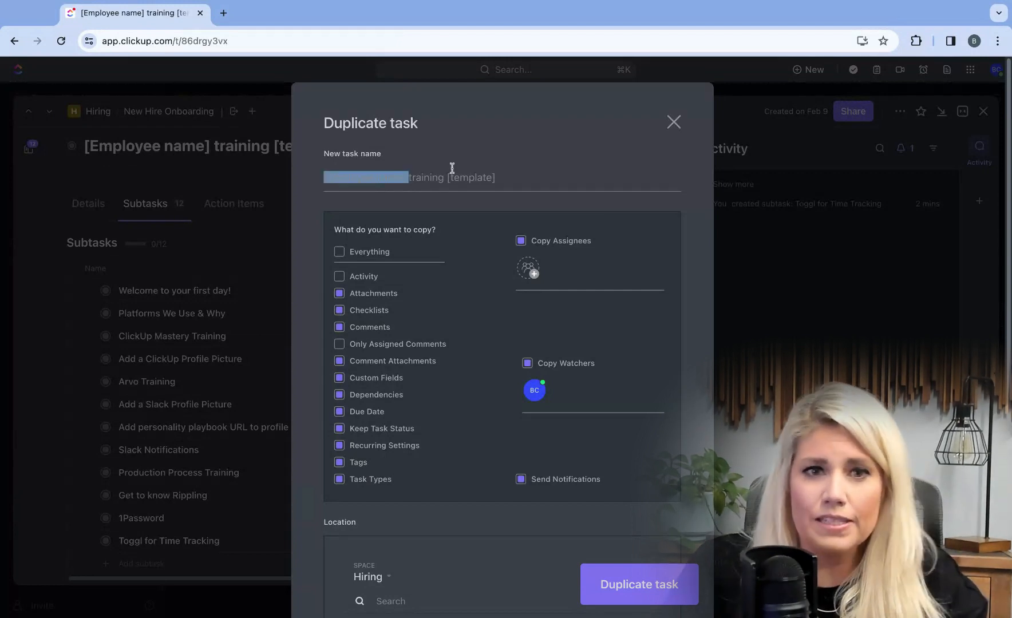
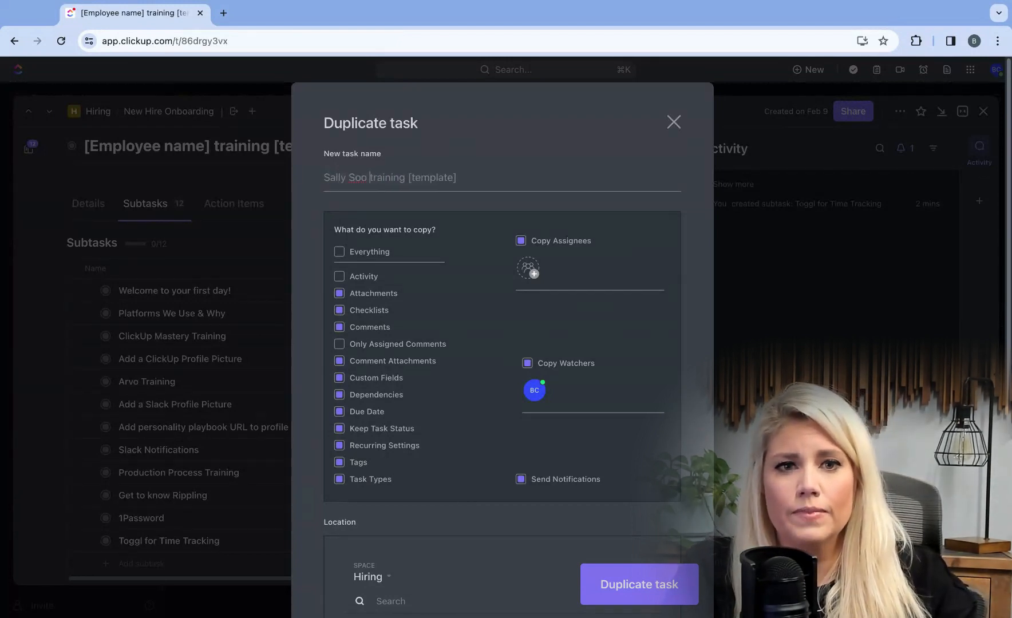
pyautogui.press('super+Right')
pyautogui.write('===')
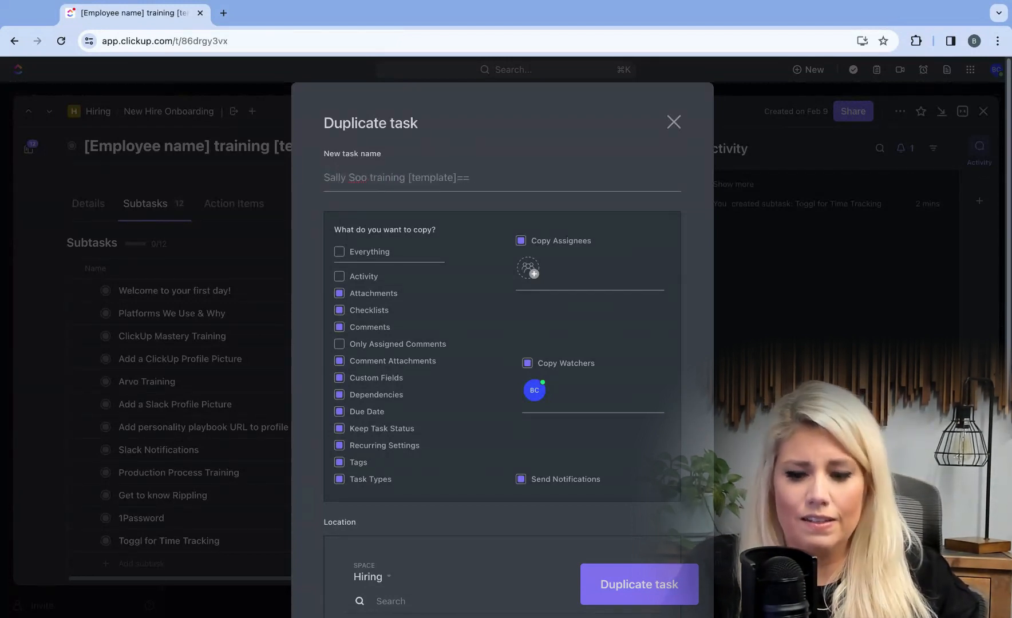
pyautogui.press('BackSpace')
pyautogui.press('BackSpace')
pyautogui.press('BackSpace')
pyautogui.press('BackSpace')
pyautogui.press('BackSpace')
pyautogui.press('BackSpace')
pyautogui.press('BackSpace')
pyautogui.press('BackSpace')
pyautogui.press('BackSpace')
pyautogui.press('BackSpace')
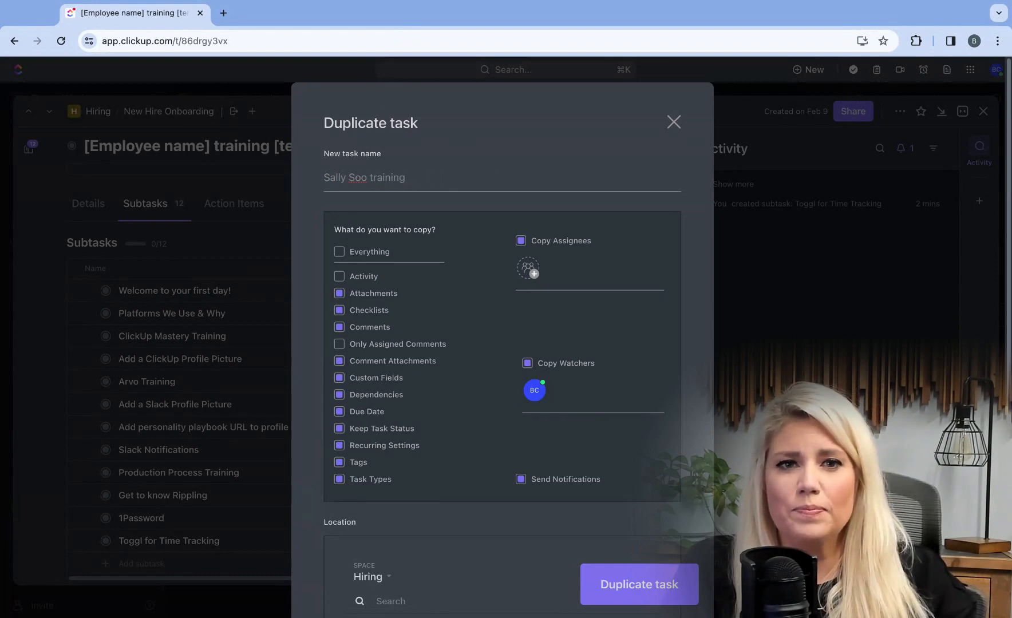
pyautogui.click(671, 598)
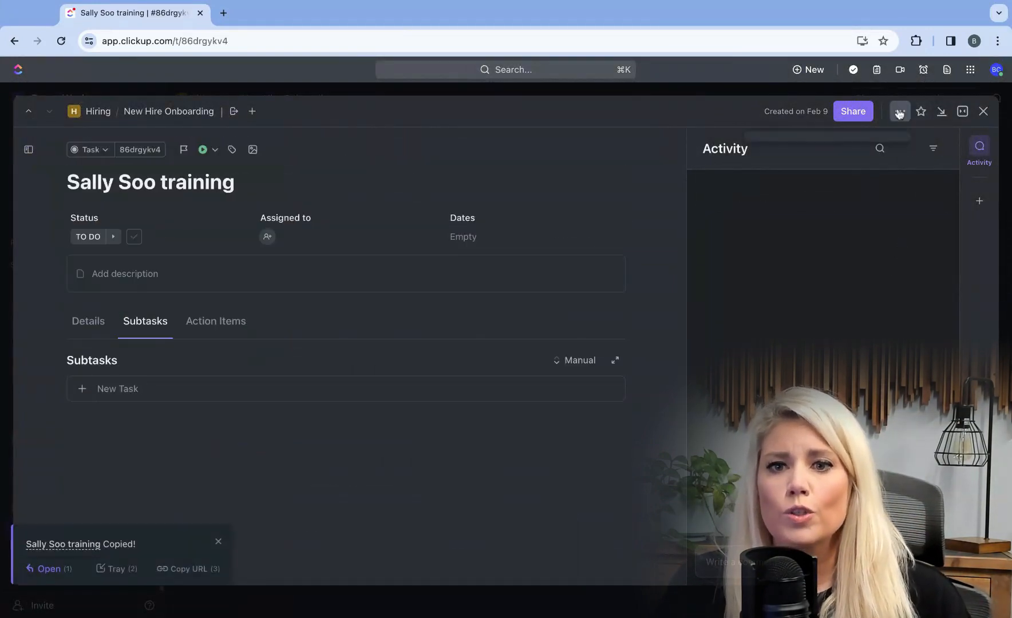
pyautogui.click(984, 114)
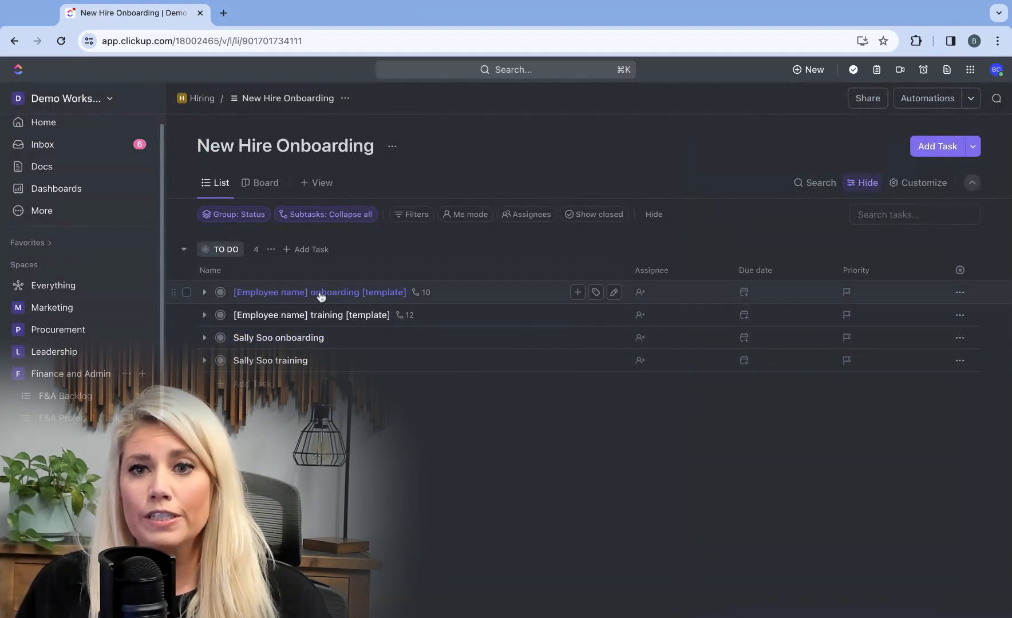
# - Open the onboarding template task's options and its Templates submenu
pyautogui.click(960, 292)
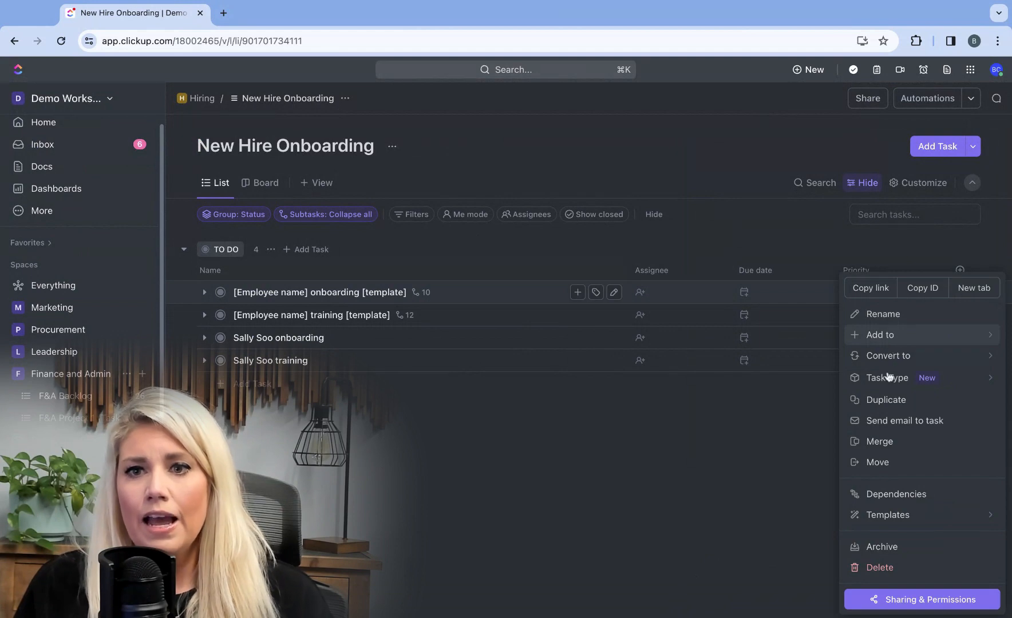
pyautogui.moveTo(872, 519)
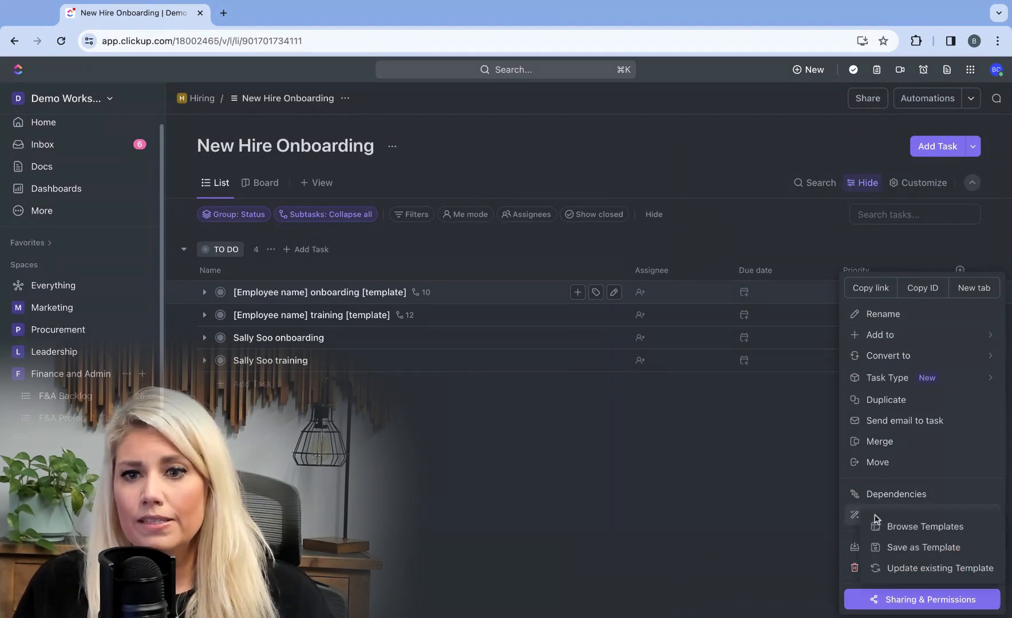